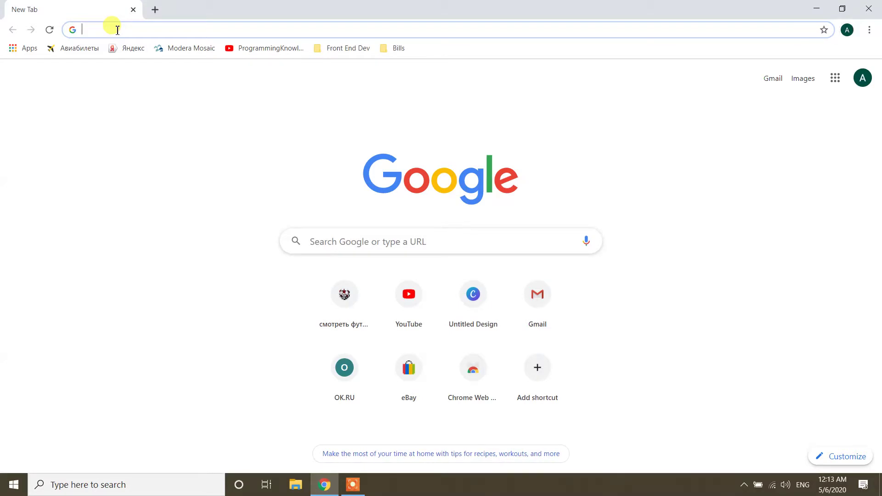
Step: Load nodejs.org and download the 14.2.0 Current Windows x64 installer
text(nodejs.o)
key(Return)
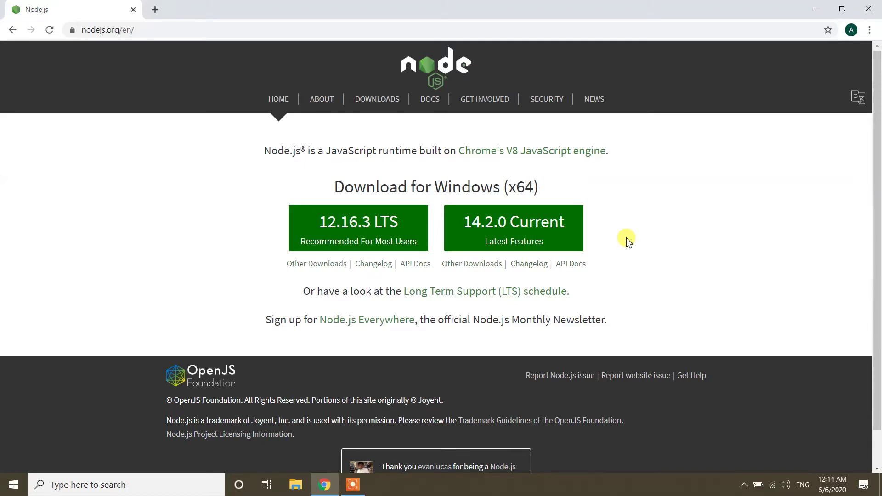
click(534, 235)
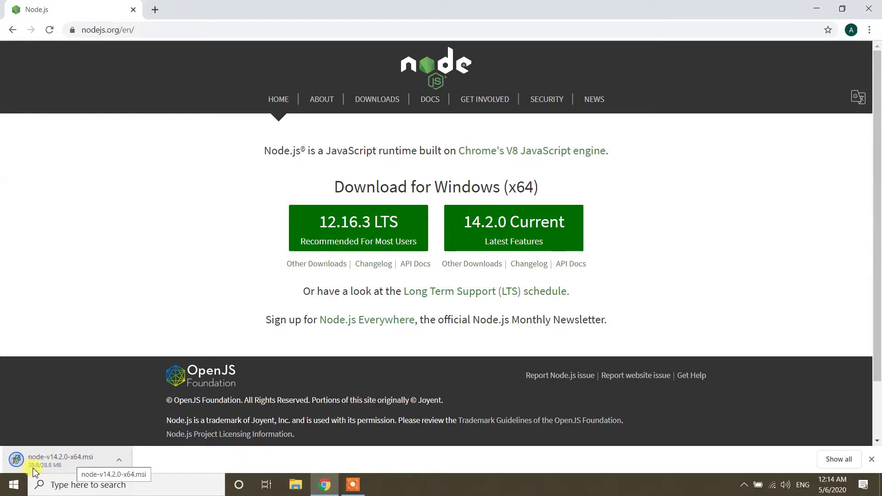
Step: Launch the node-v14.2.0-x64 installer from File Explorer's Downloads folder
click(298, 485)
click(256, 135)
click(294, 486)
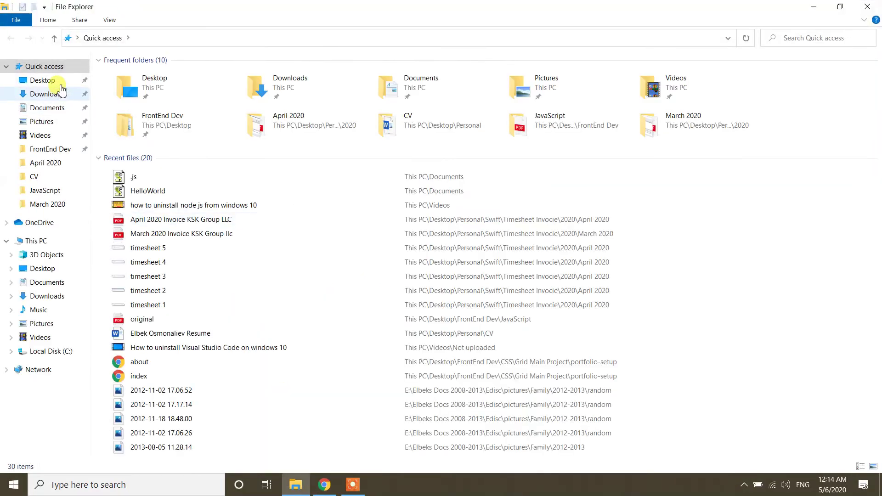
click(56, 94)
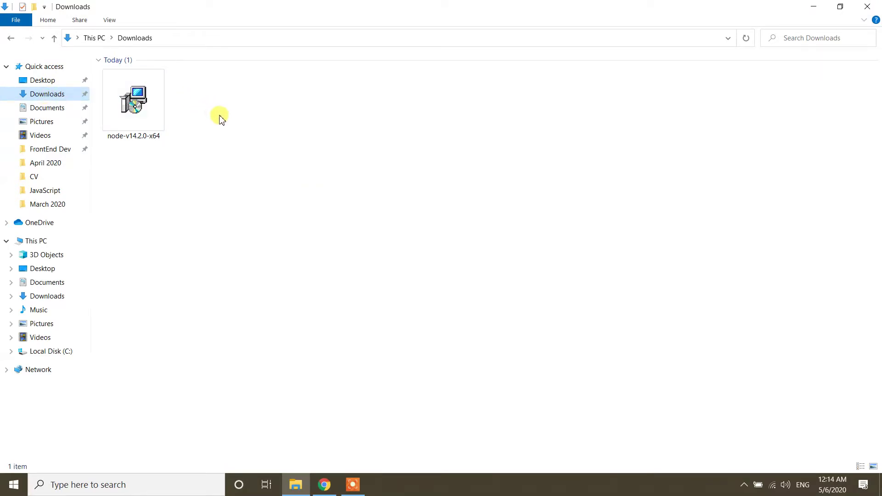
click(144, 95)
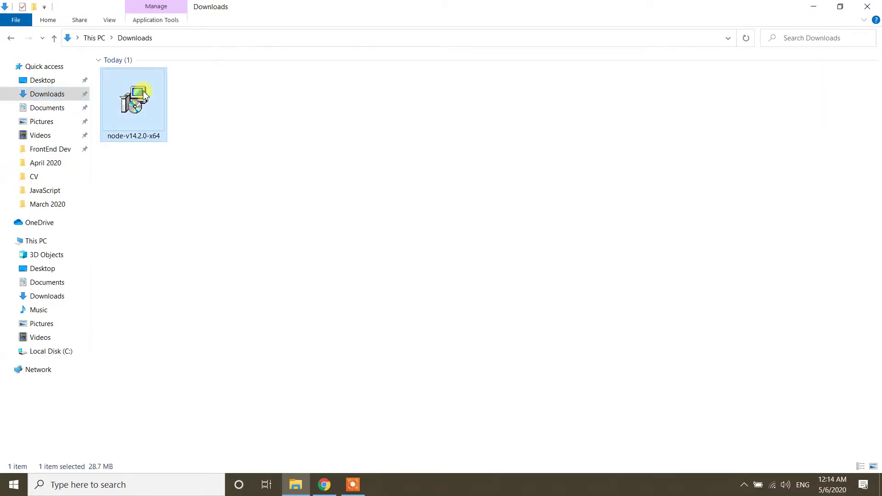
double_click(143, 105)
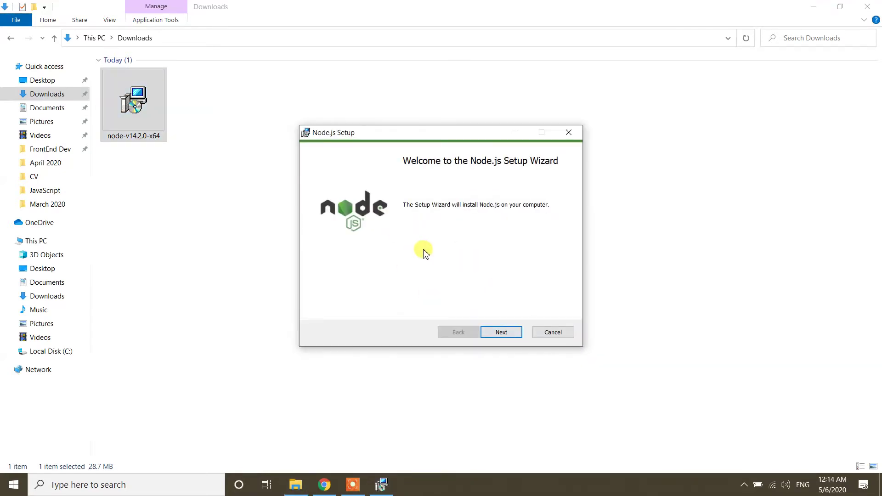
Step: Move past the welcome page and accept the End-User License Agreement terms
click(509, 334)
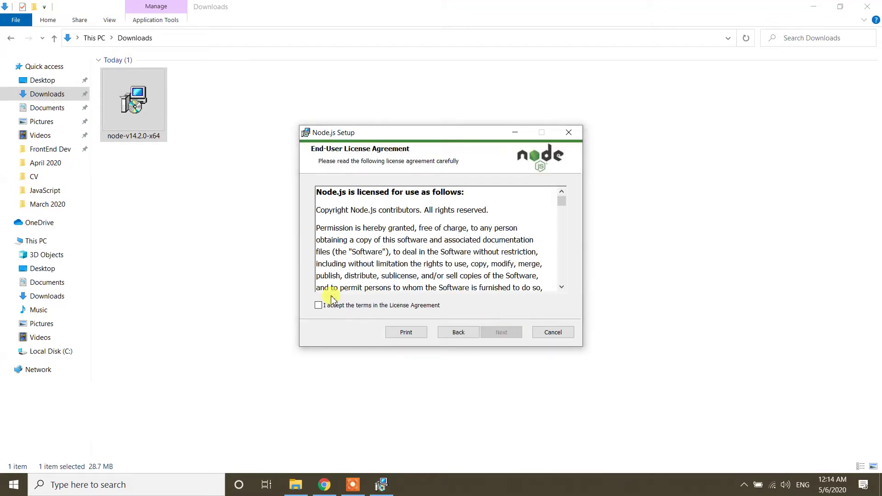
scroll(357, 245, down, 15)
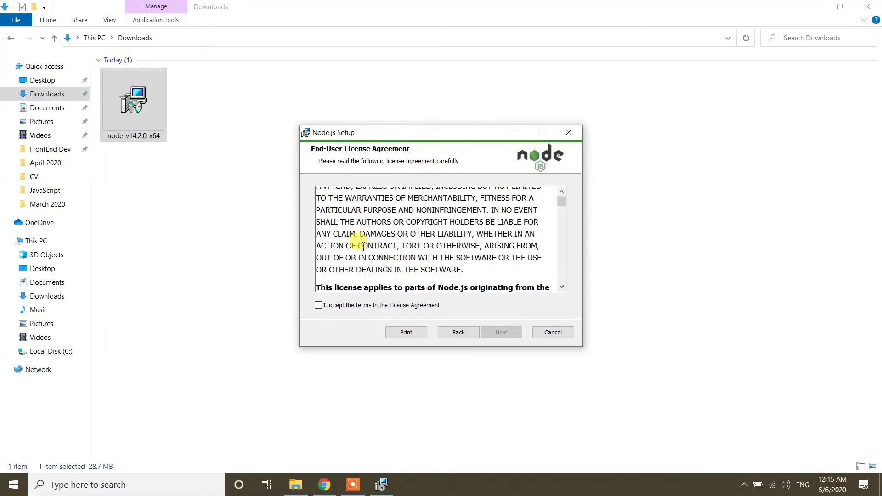
scroll(362, 245, down, 3)
drag(561, 203, 565, 278)
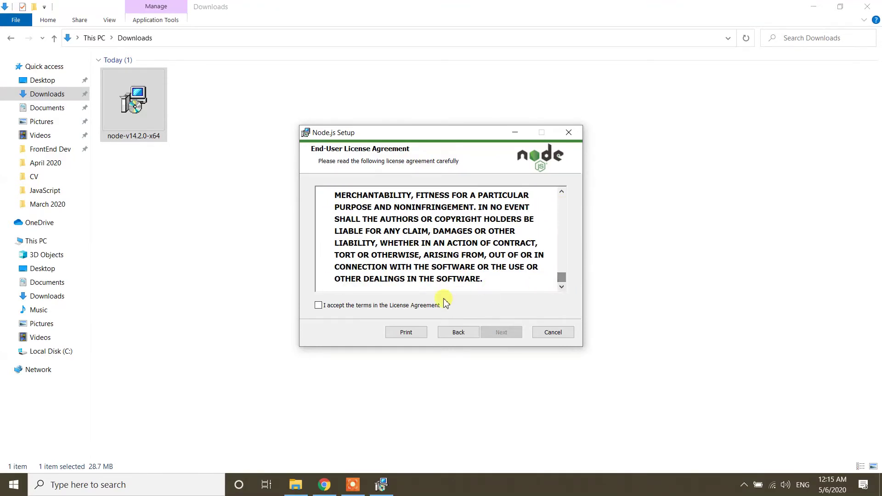
click(318, 305)
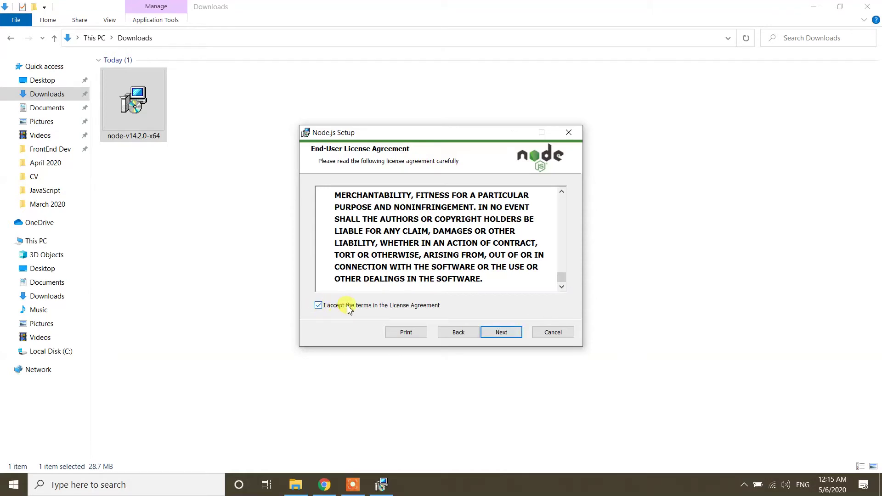
Step: Keep the default install location C:\Program Files\nodejs\
click(501, 331)
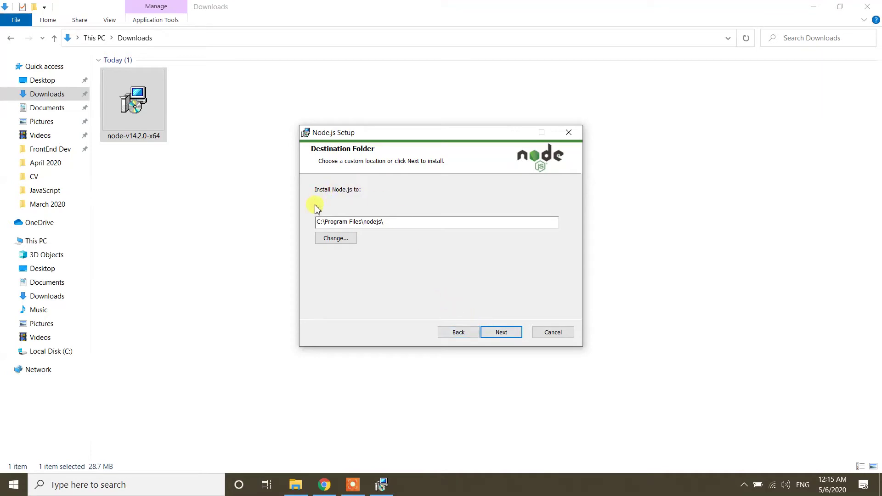
drag(403, 222, 315, 212)
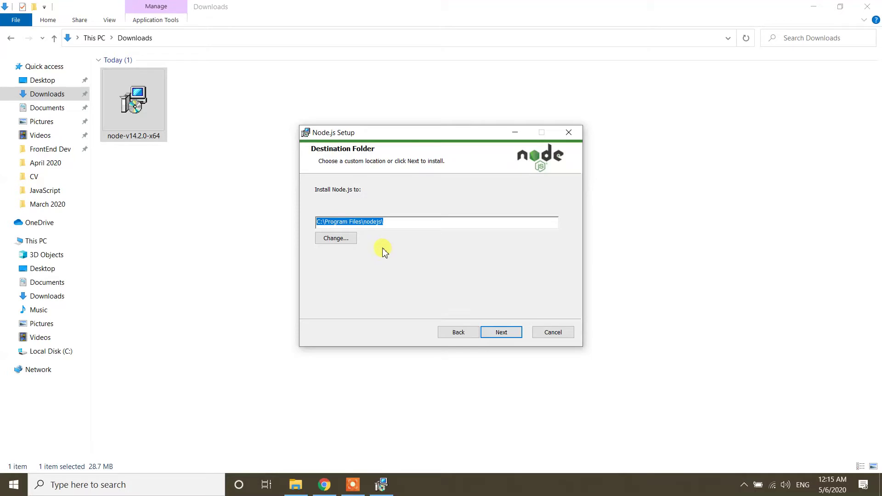
click(506, 332)
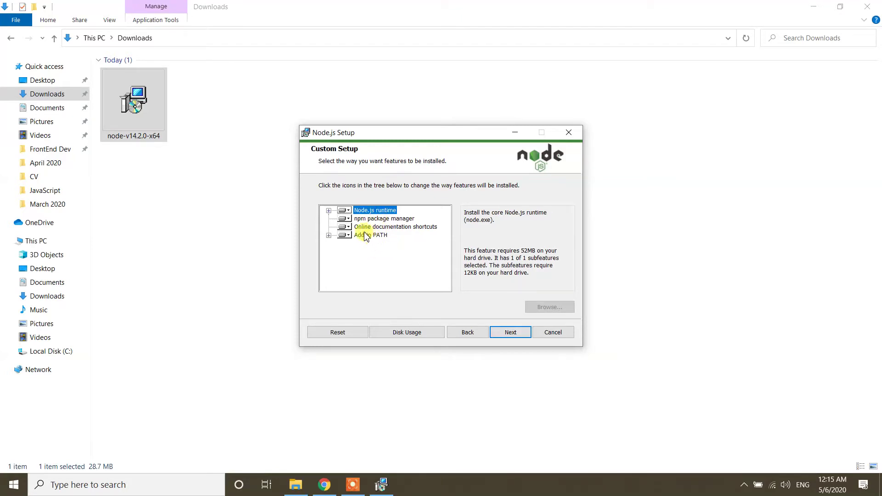
Step: Accept the default Custom Setup features and skip the native-module tools install
click(329, 212)
click(329, 211)
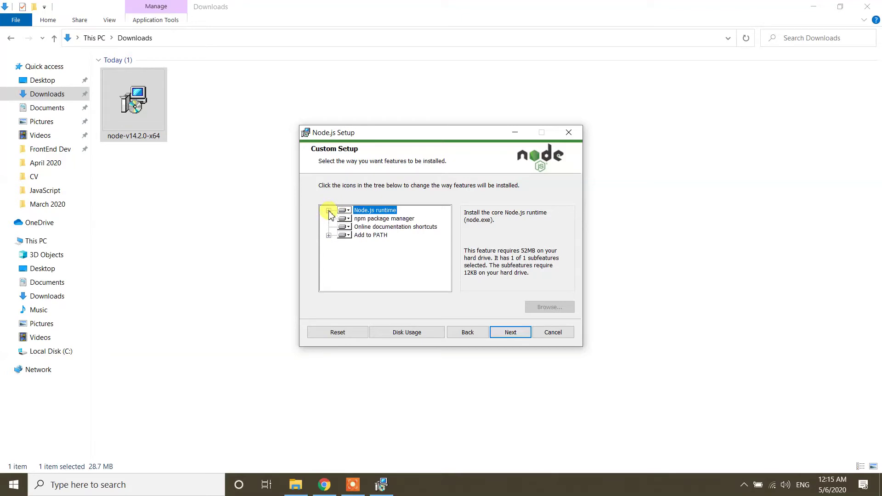
click(329, 235)
click(329, 236)
click(509, 335)
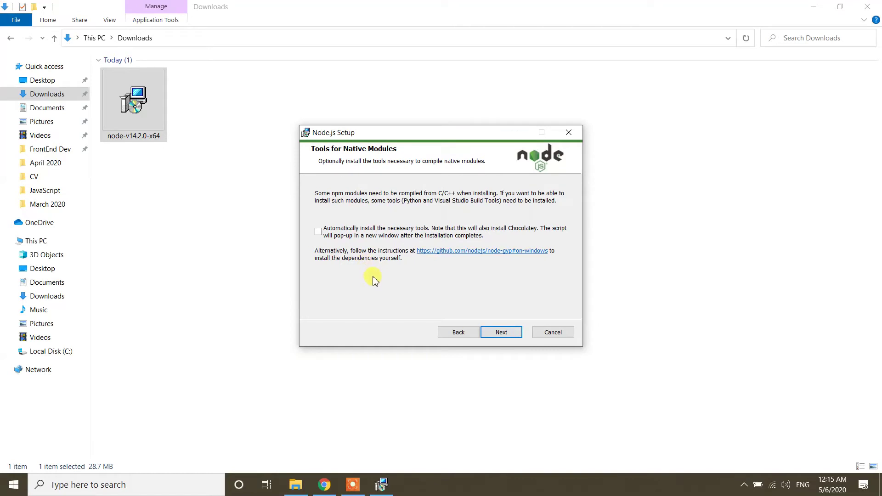
click(501, 331)
Step: Install Node.js v14.2.0 and close the wizard after the successful install
click(491, 332)
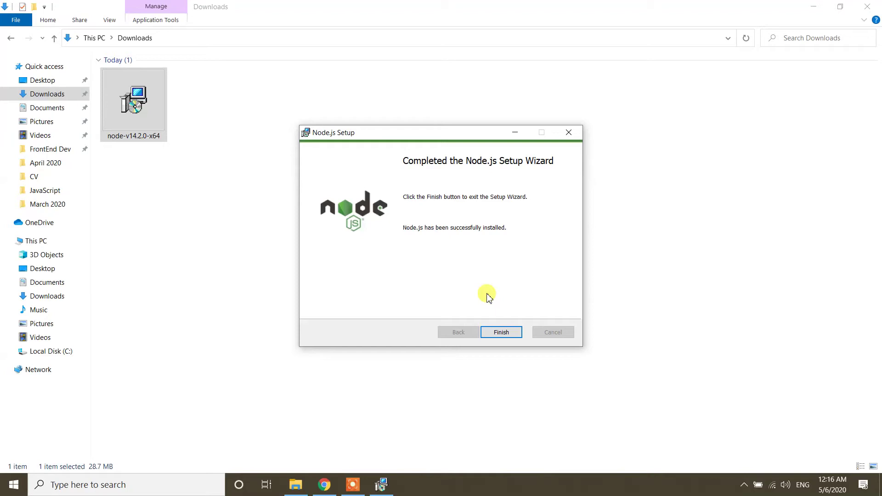
click(504, 331)
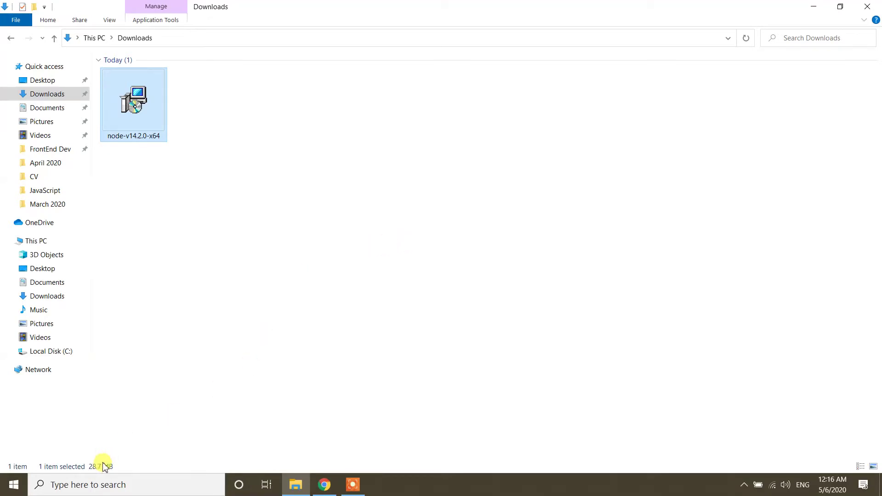
Step: Open Command Prompt and run node -v, which reports v14.2.0
click(133, 484)
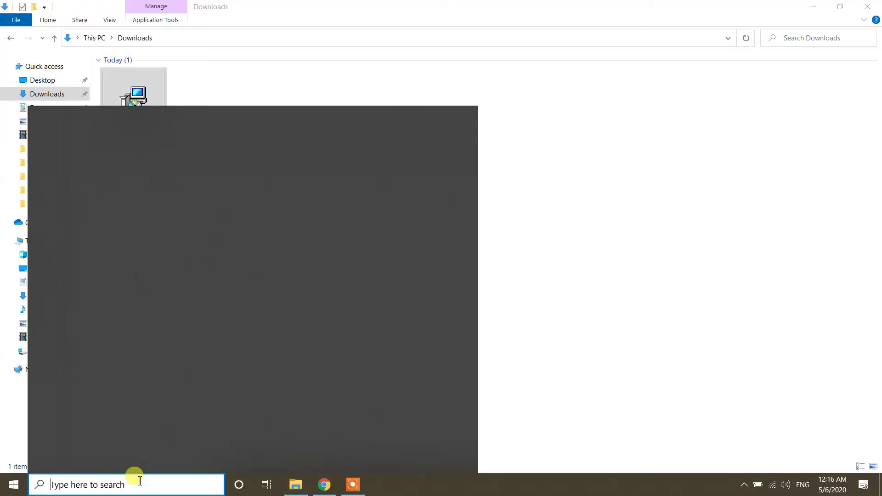
text(cmd)
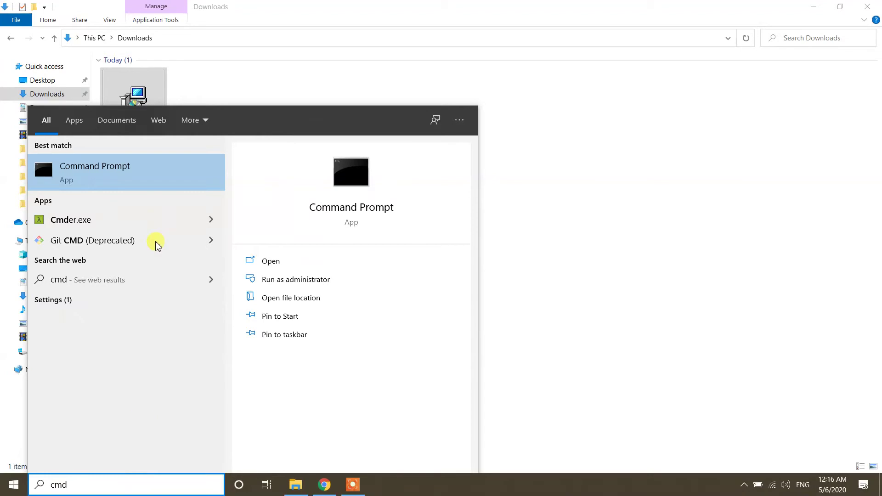
click(108, 176)
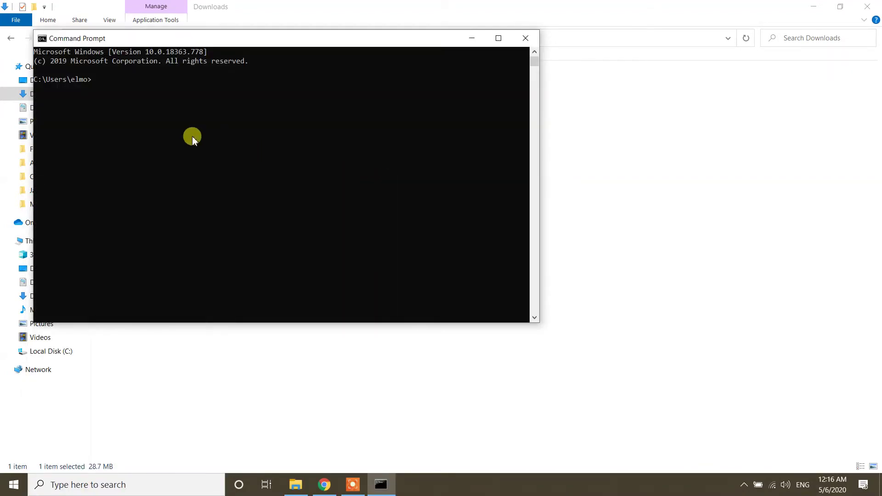
text(node -v)
key(Return)
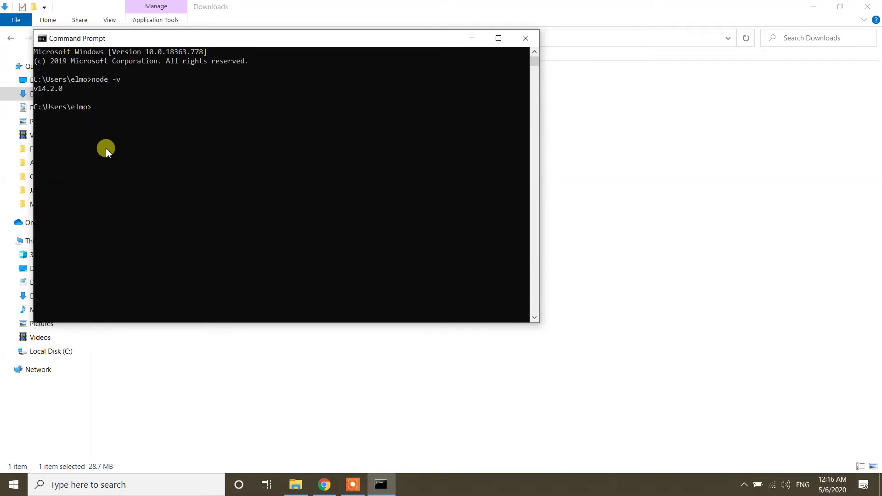
click(152, 486)
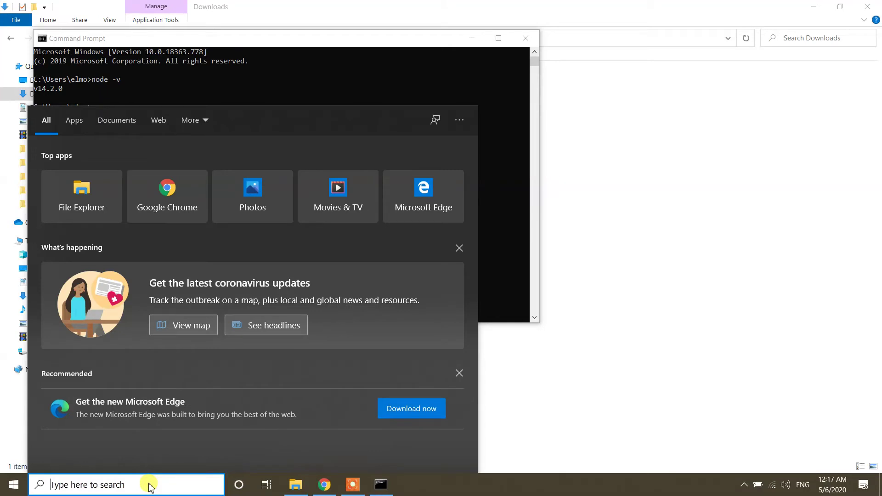
Step: Start a new Notepad document containing console.log('Hello World')
text(note)
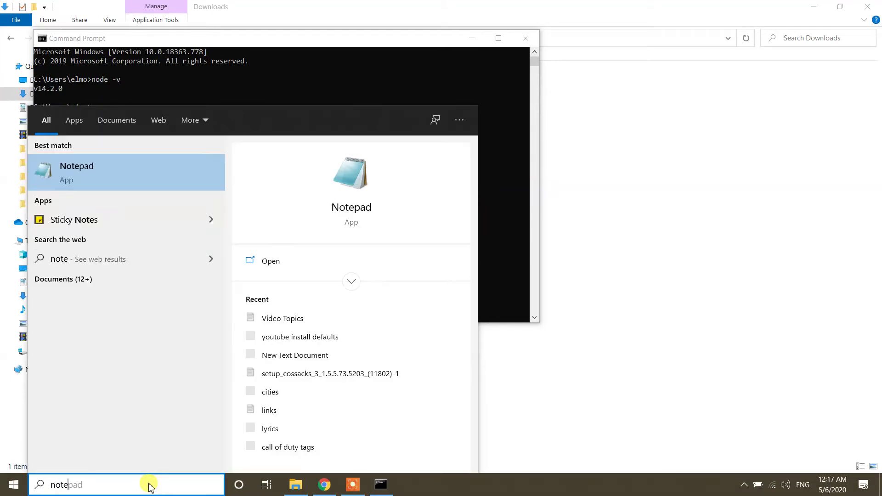
click(139, 171)
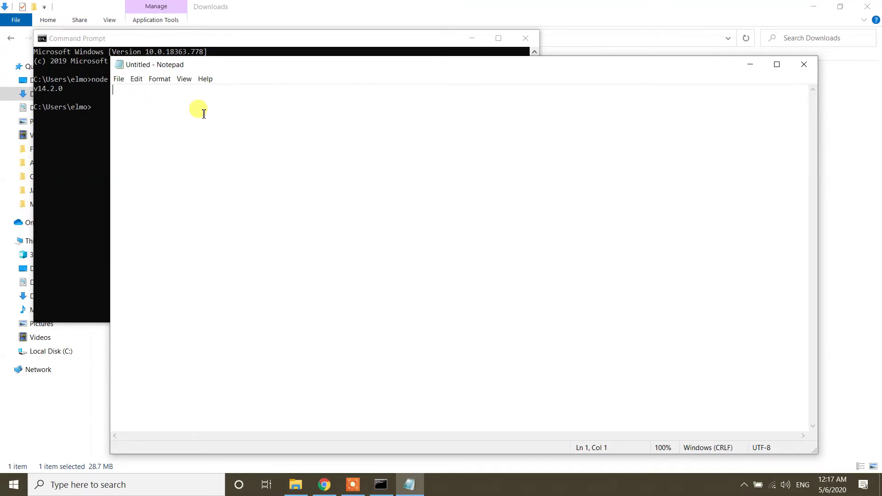
text(co)
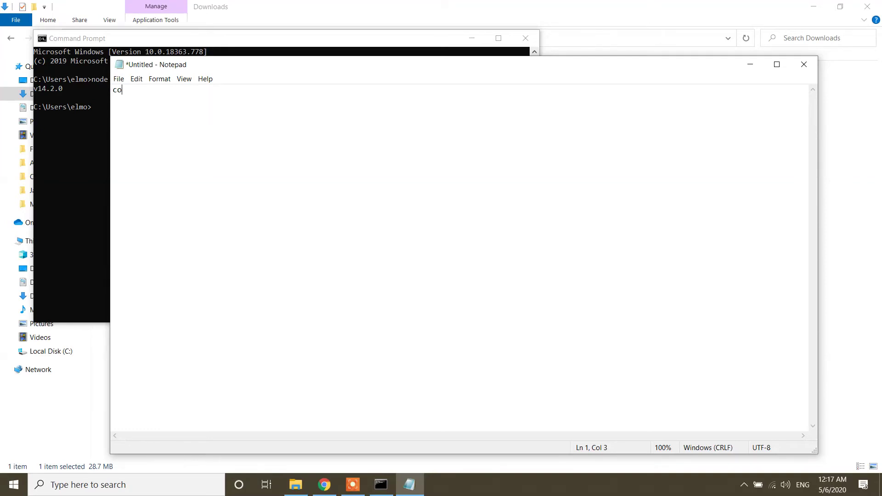
text(nsole.)
text(log)
text(())
text(')
text(')
text(Hello )
text(World)
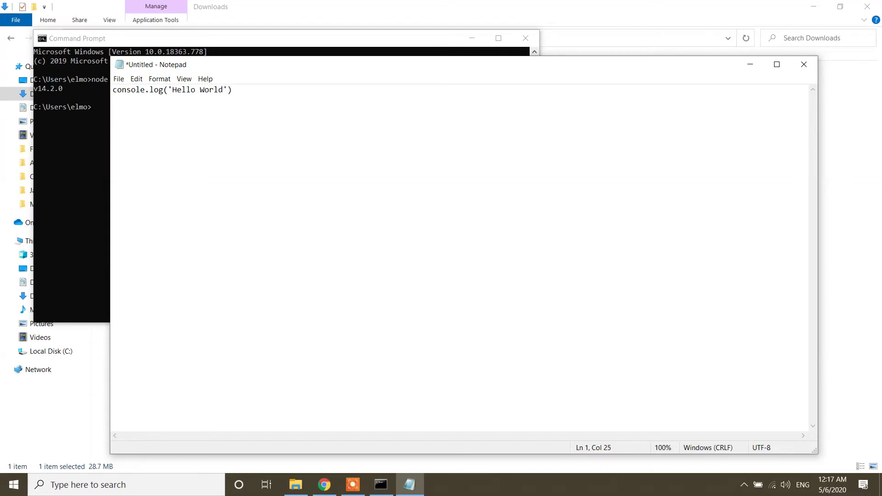
click(120, 80)
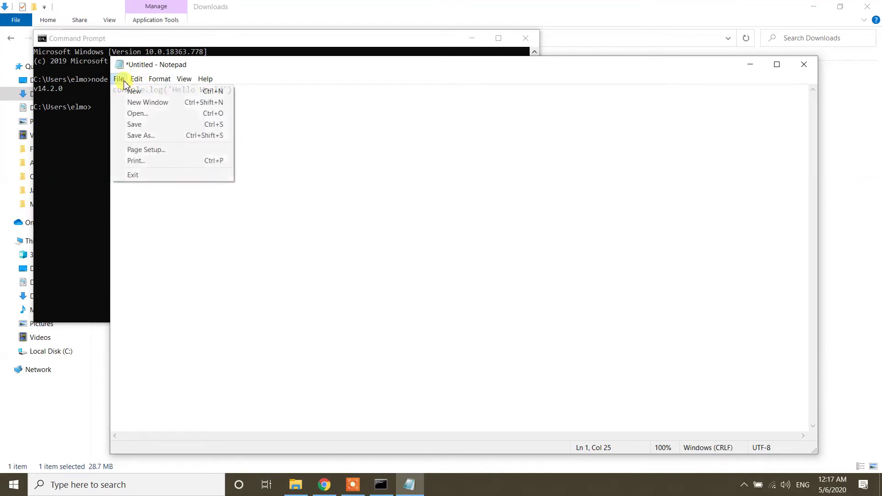
Step: Save the Notepad script to the Downloads folder under the name HelloWorld.js
click(132, 135)
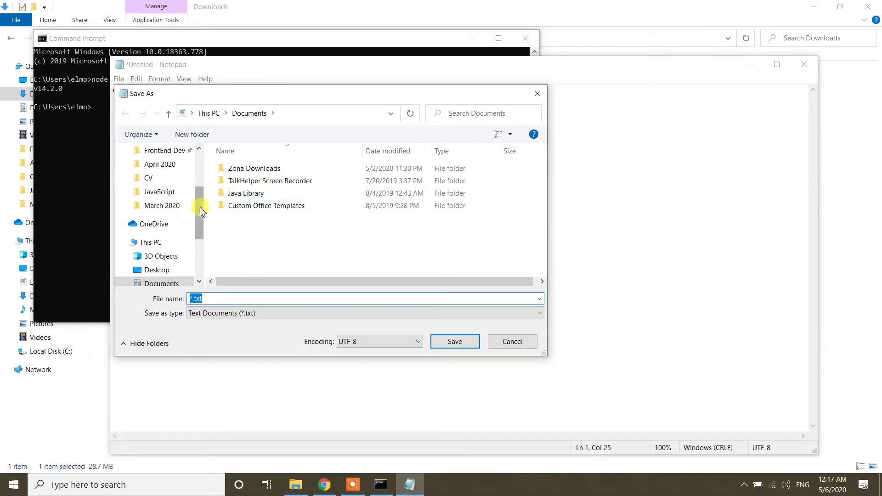
drag(202, 211, 198, 170)
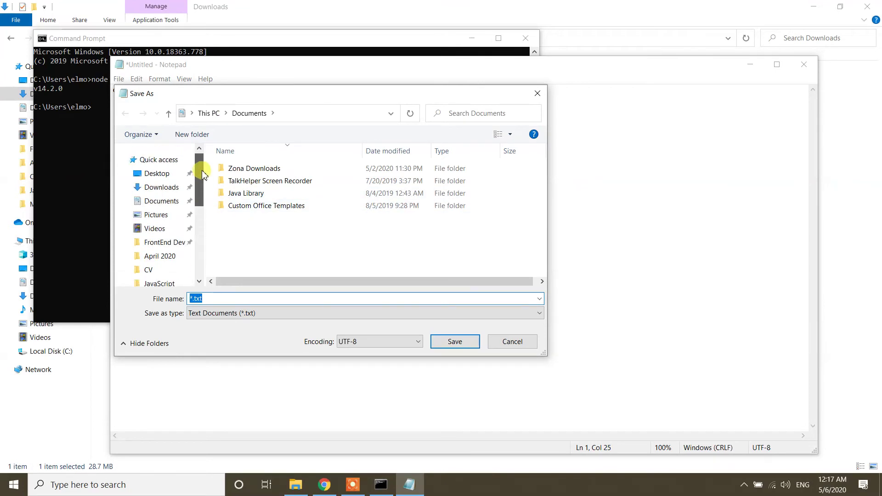
click(168, 190)
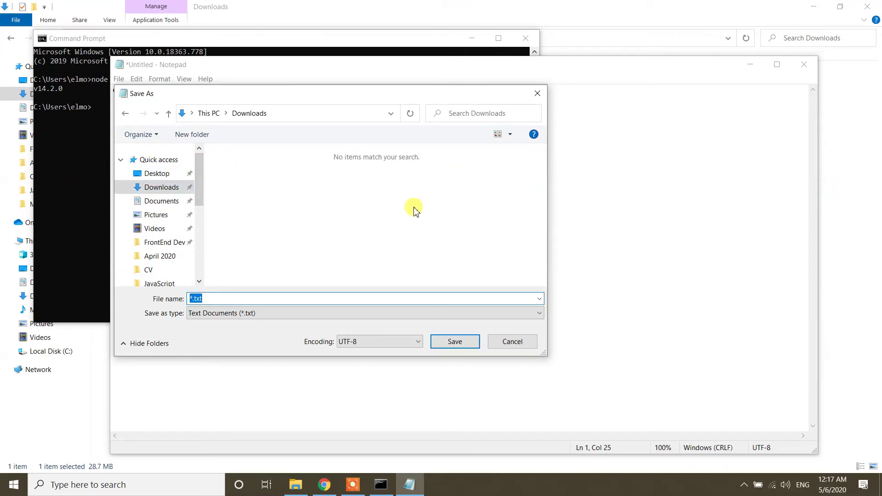
text(Hwllo)
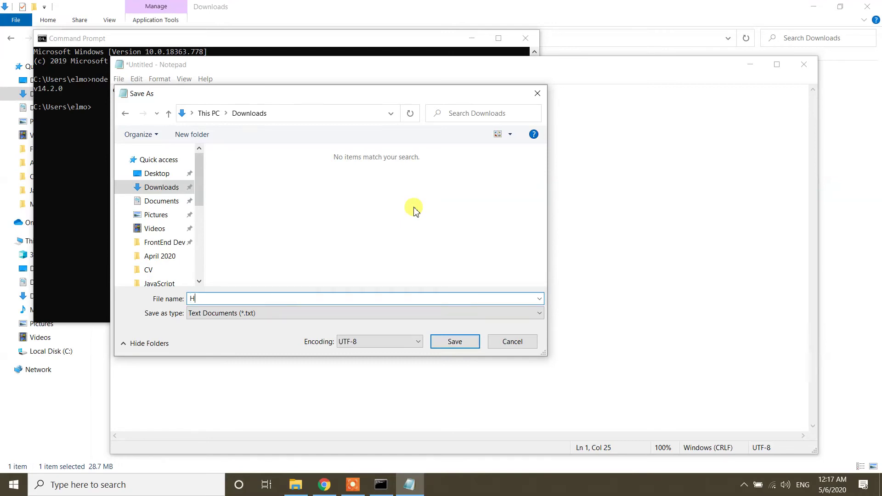
key(BackSpace)
key(BackSpace)
key(BackSpace)
key(BackSpace)
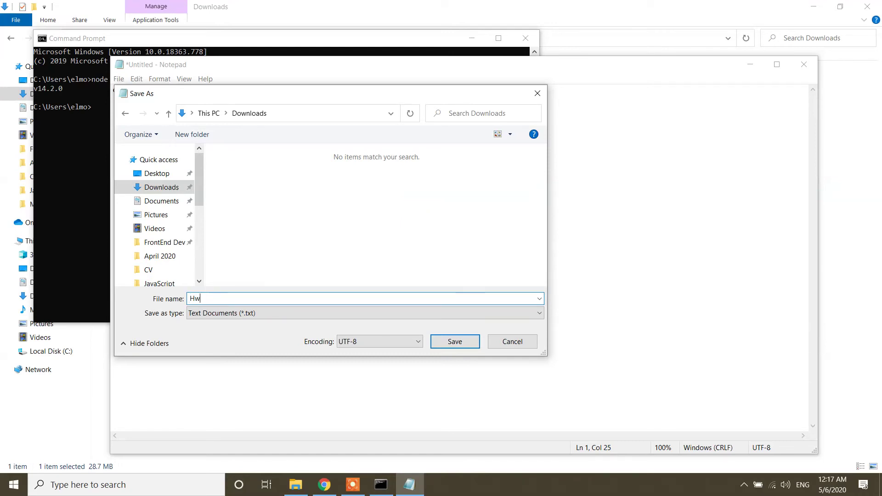
text(Ello)
key(BackSpace)
key(BackSpace)
key(BackSpace)
key(BackSpace)
text(elloWorld.js)
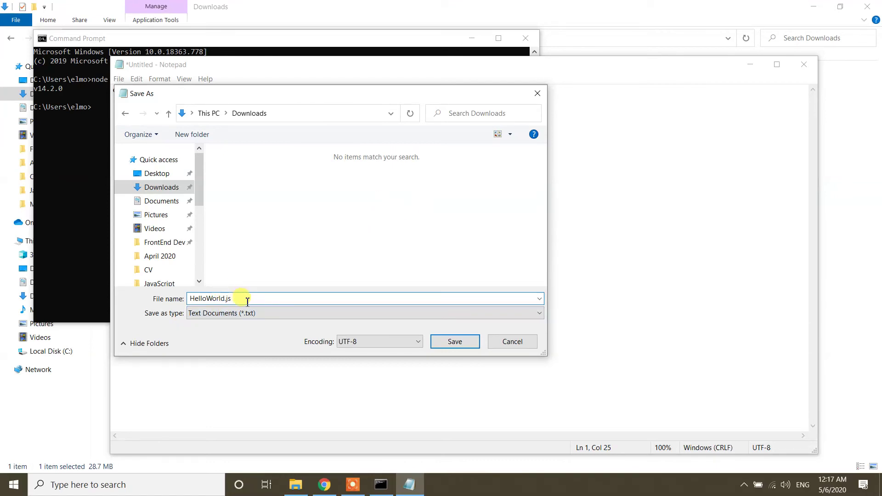
click(456, 342)
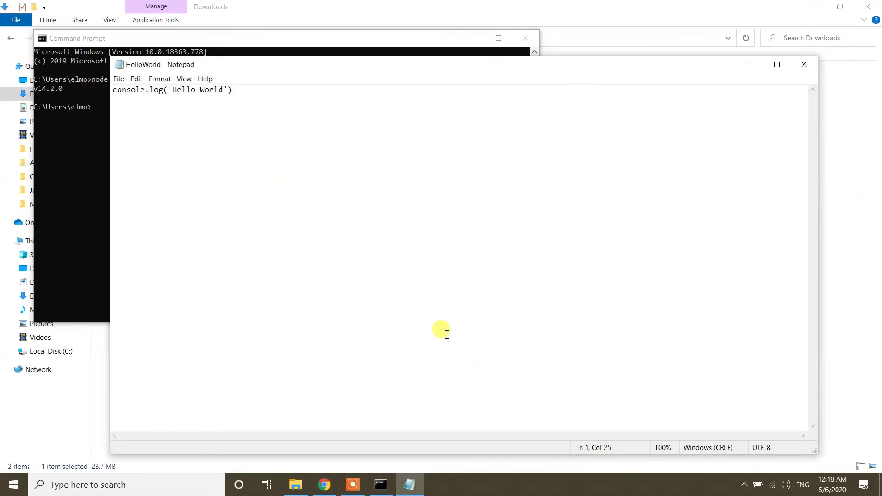
Step: Close Notepad, confirm HelloWorld in Explorer's Downloads, and bring Command Prompt forward
click(803, 64)
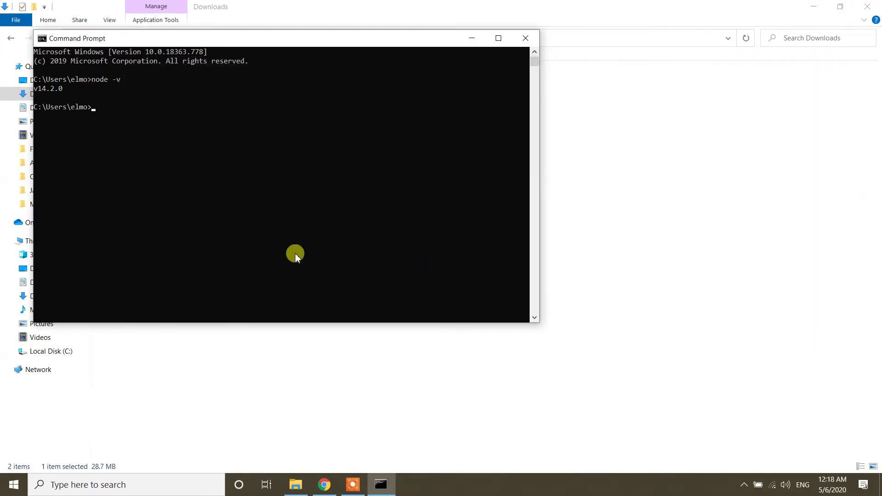
click(177, 438)
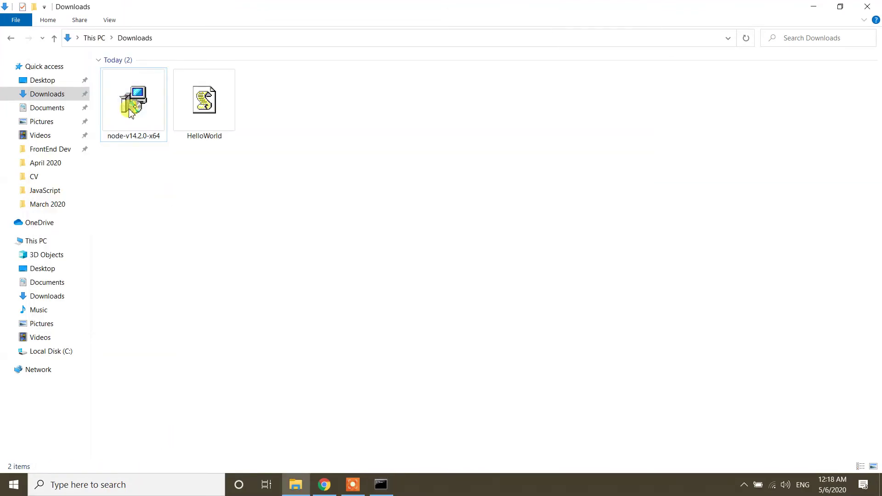
click(47, 98)
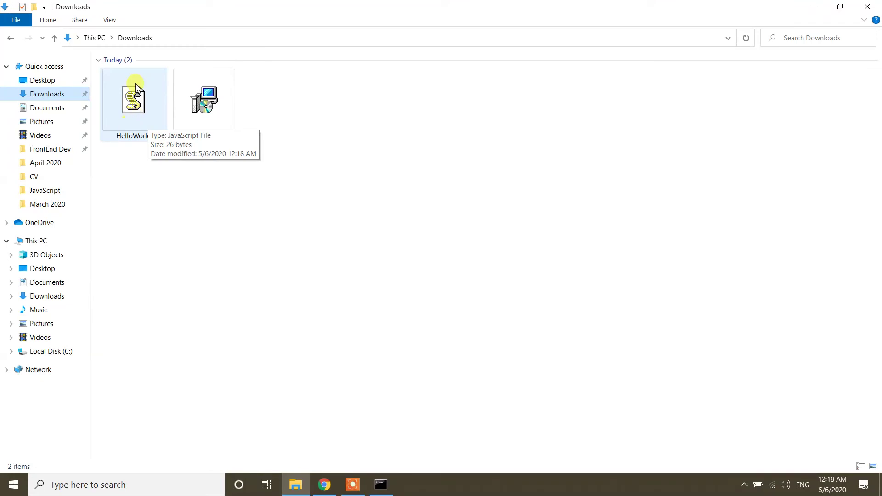
click(378, 490)
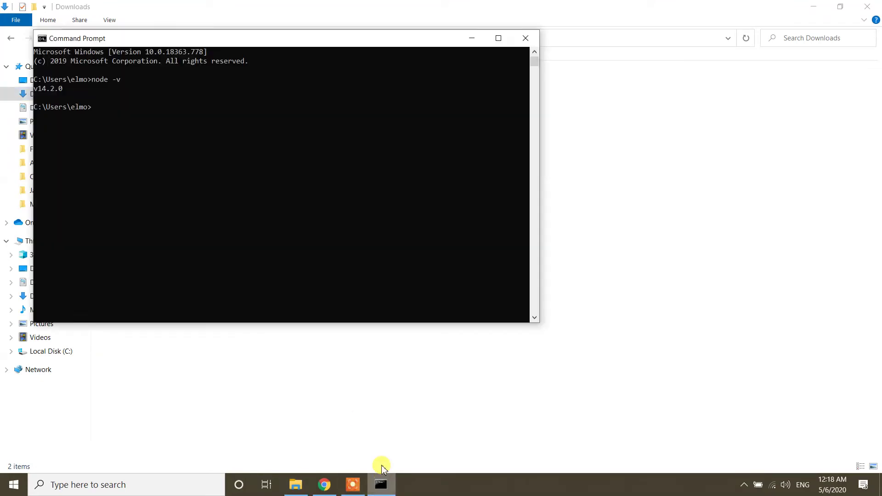
drag(165, 35, 356, 70)
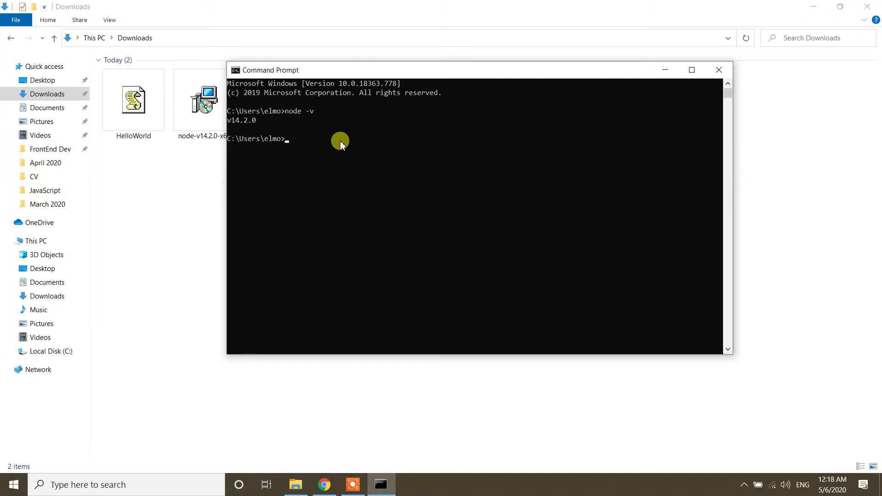
Step: List the current directory with dir and attempt cd Download
text(dir)
key(Return)
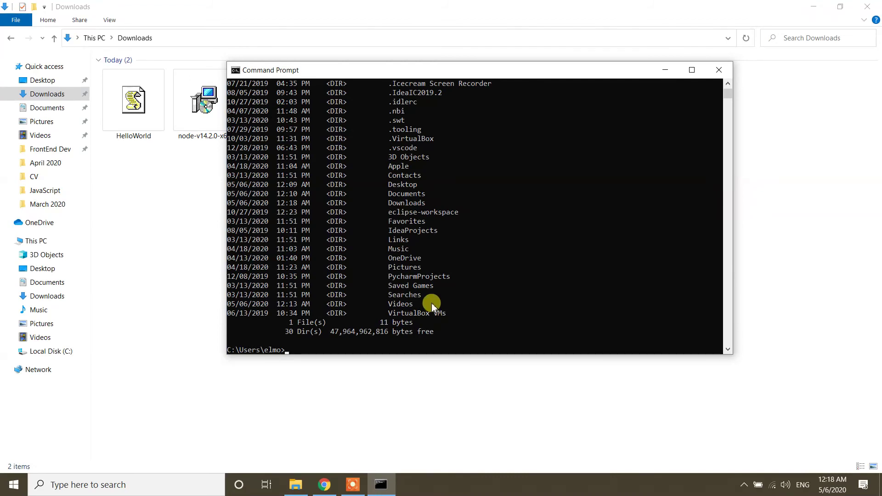
scroll(431, 302, down, 1)
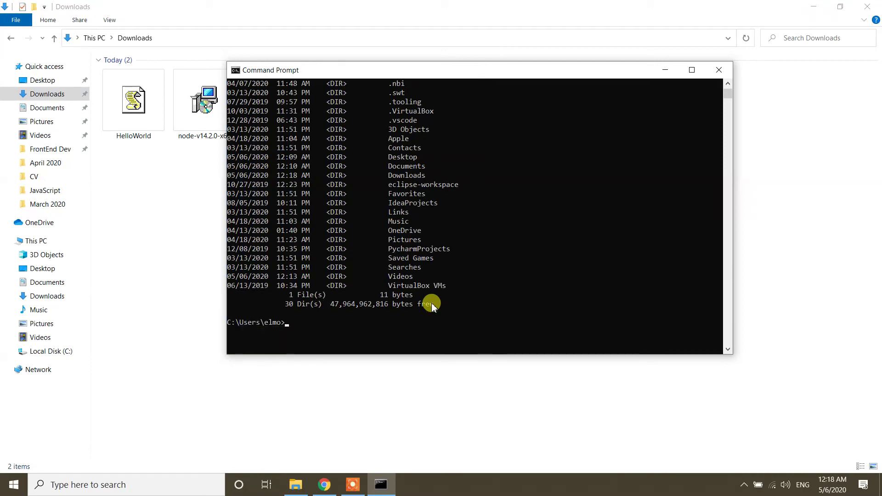
text(cd Download)
key(Return)
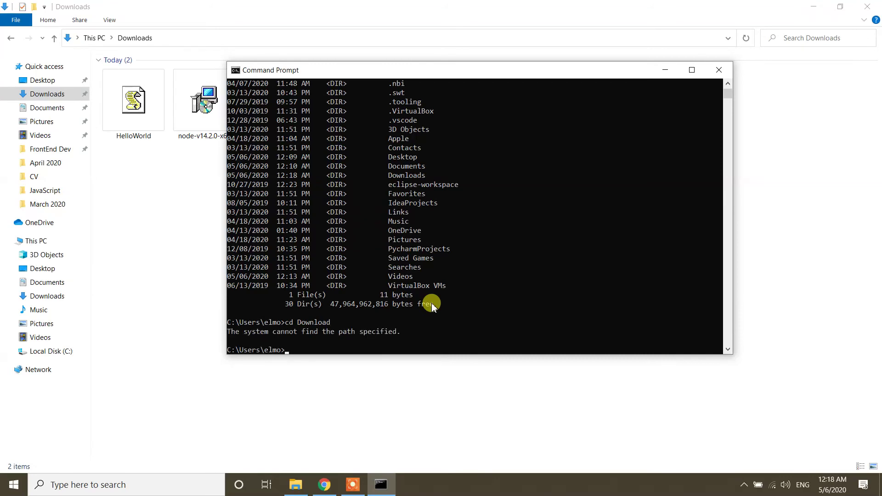
scroll(432, 303, down, 1)
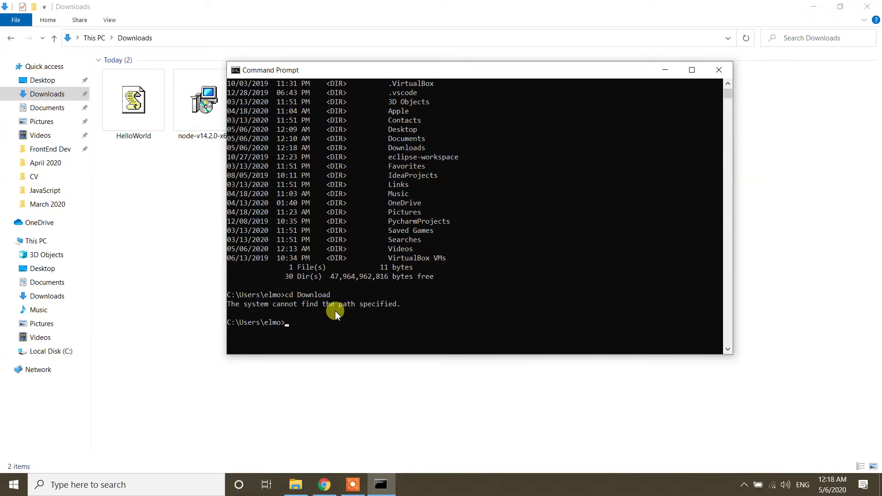
Step: Change into Downloads and list it with ls and dir, showing HelloWorld.js
text(cd Downloads)
key(Return)
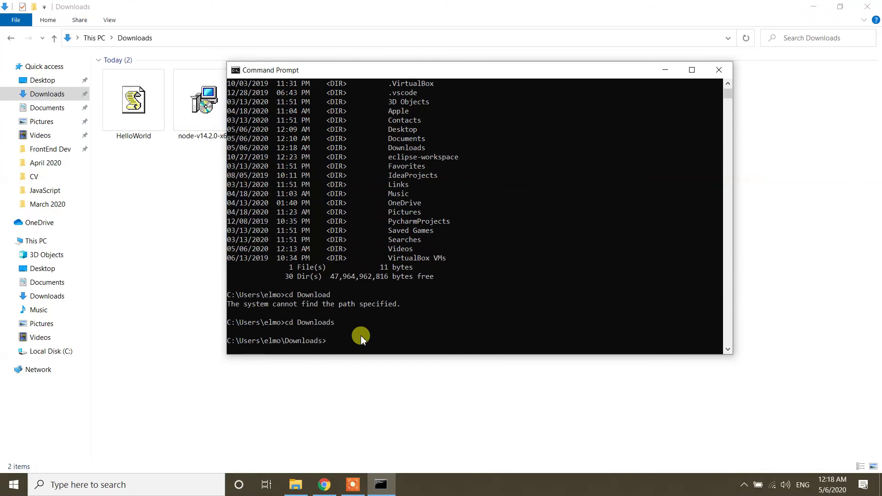
text(ls)
key(Return)
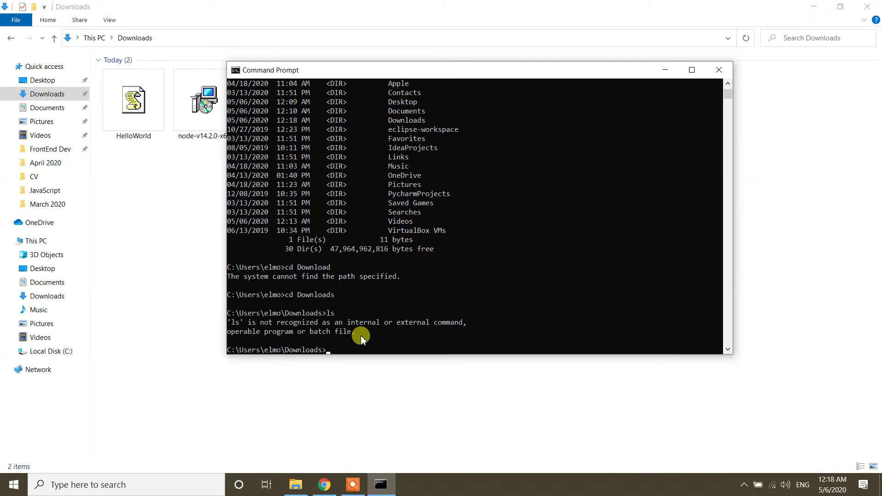
text(dir)
key(Return)
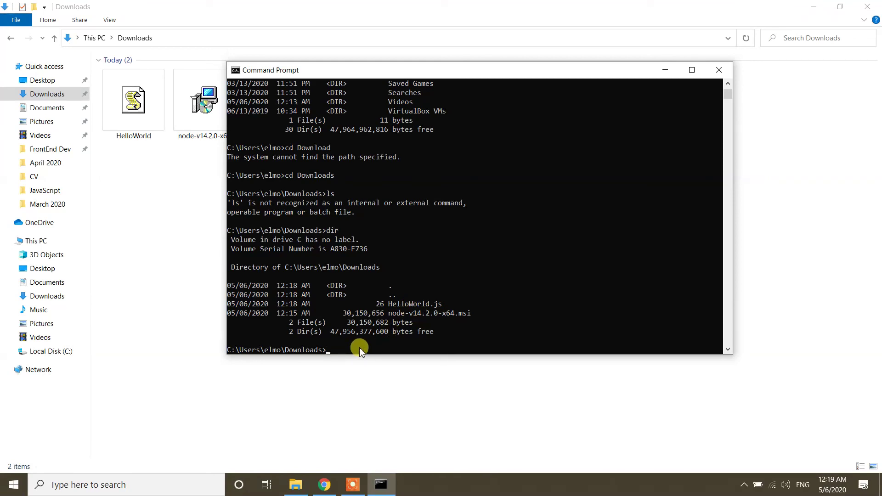
Step: Execute 'node HelloWorld.js', copying the file name from the directory listing, to print Hello World
text(node)
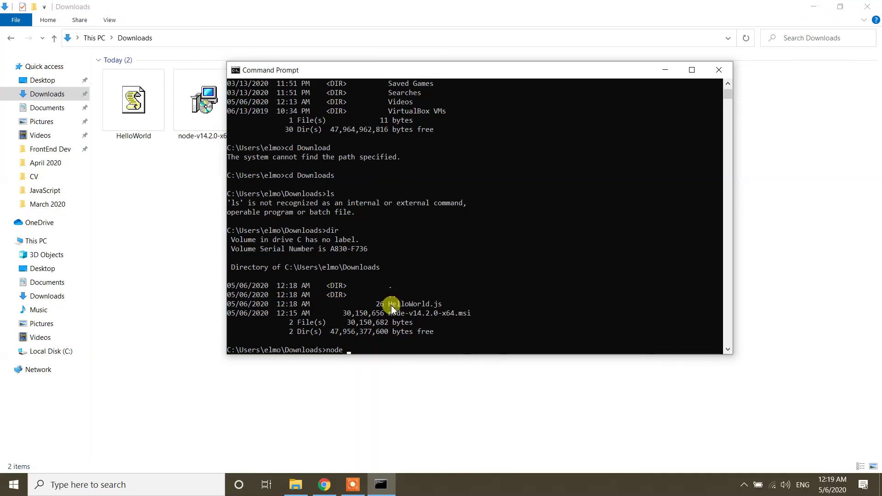
drag(389, 304, 429, 305)
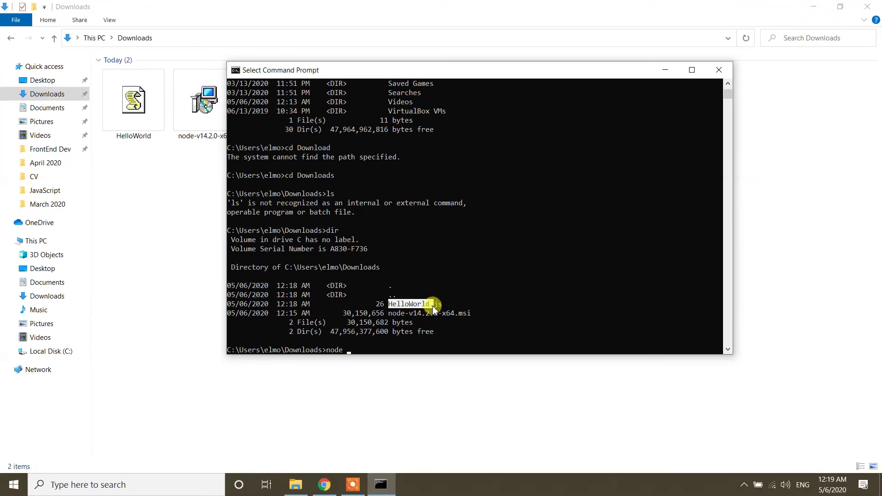
right_click(432, 305)
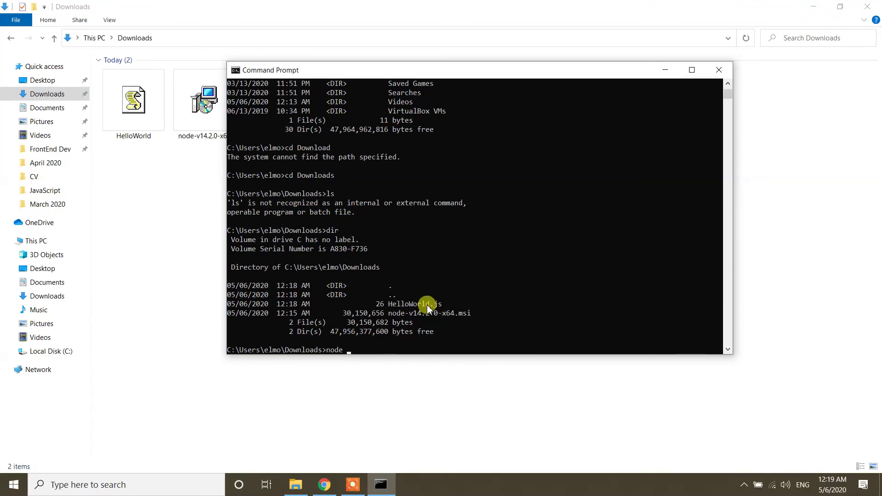
drag(389, 304, 439, 306)
key(cmd+c)
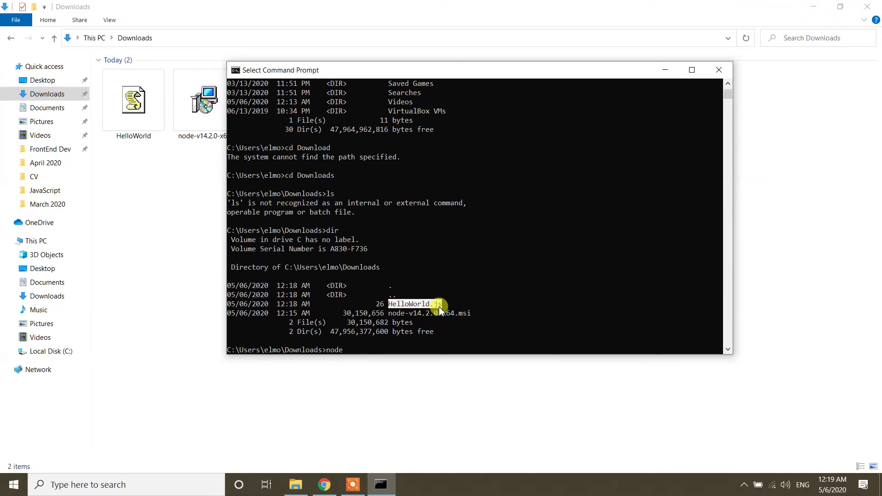
right_click(439, 306)
click(354, 350)
right_click(369, 347)
key(Return)
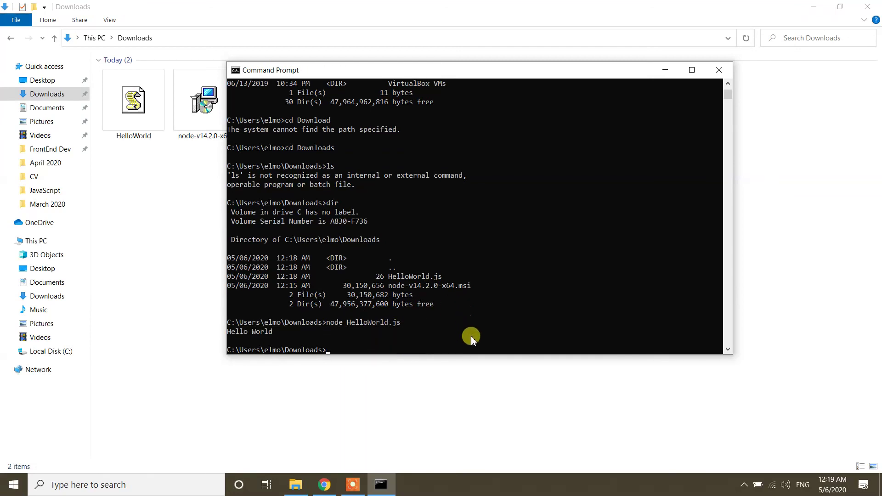